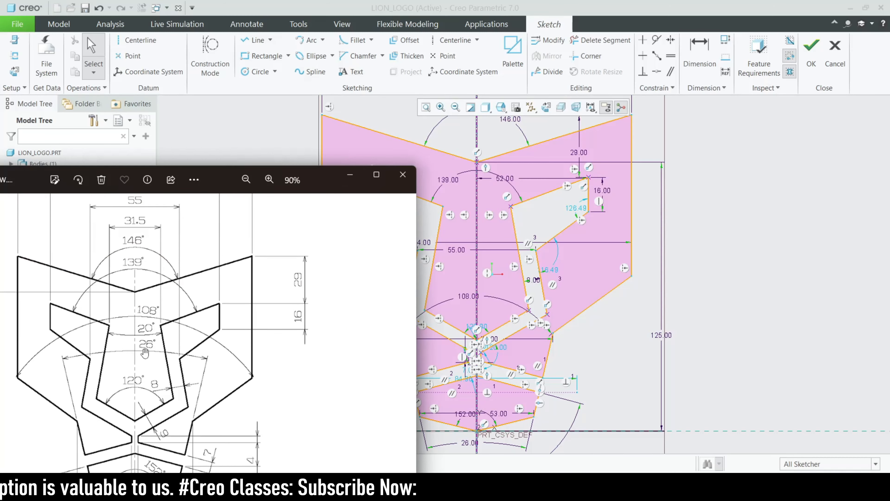
Review the lion reference drawing's lower dimensions, then minimize the photo viewer
mouse_move(317, 168)
left_mouse_down()
mouse_move(413, 117)
mouse_move(410, 89)
mouse_move(393, 116)
left_mouse_up()
left_click_drag(280, 364, 303, 446)
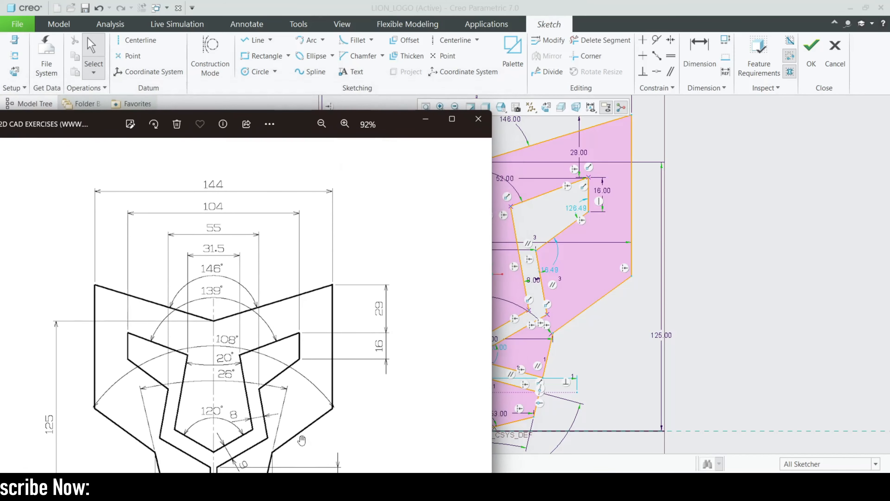
scroll(639, 307, "up", 4)
scroll(534, 324, "down", 3)
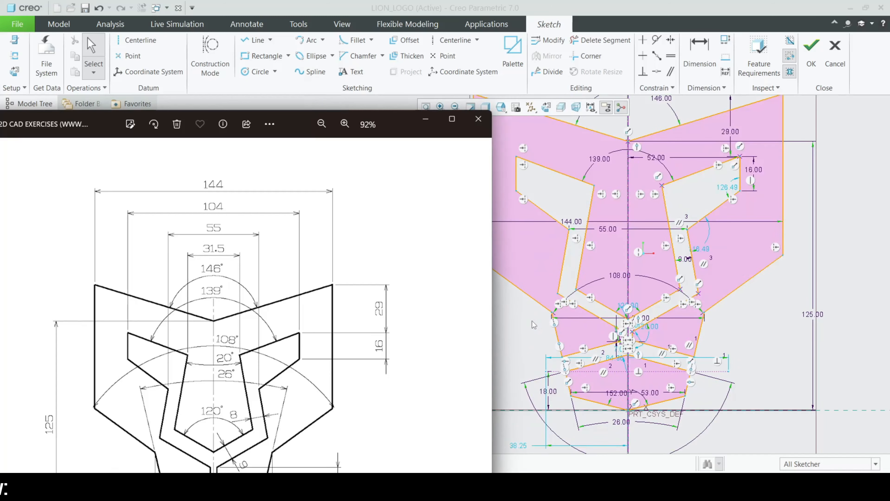
scroll(531, 320, "down", 1)
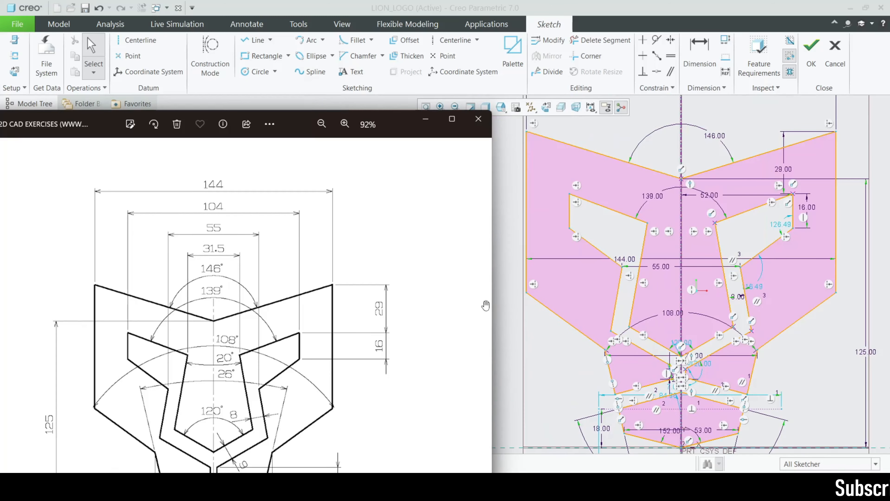
left_click(425, 121)
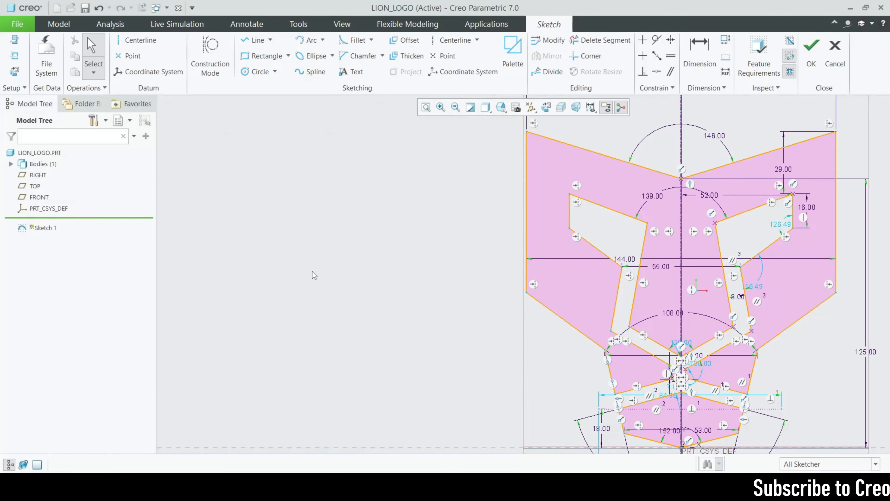
Zoom to check the lion outline and accept it as Sketch 1
scroll(314, 275, "up", 4)
scroll(473, 308, "down", 4)
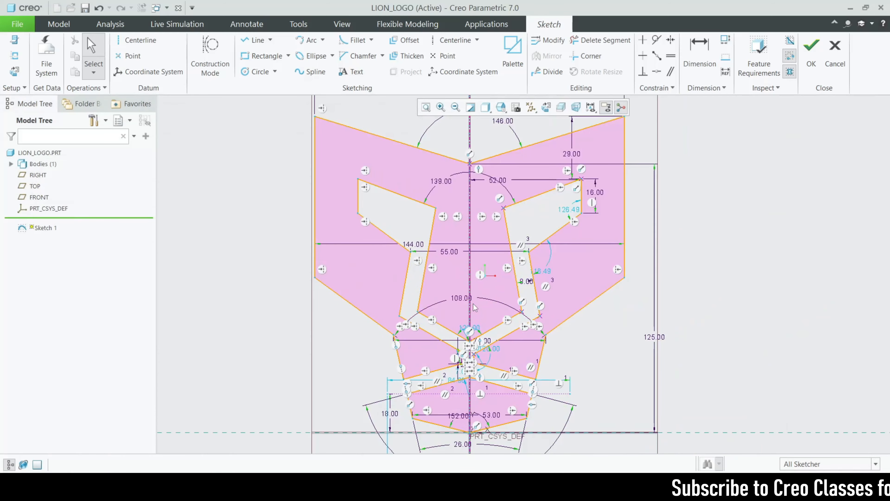
scroll(473, 318, "up", 1)
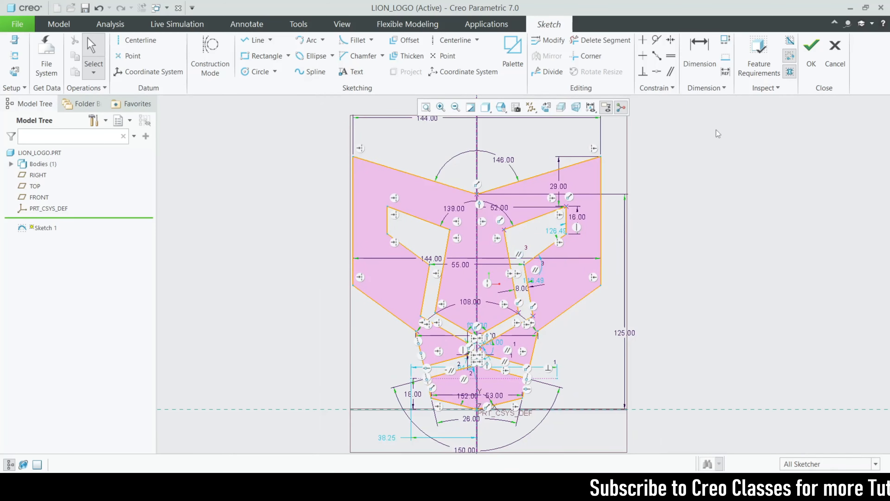
left_click(805, 71)
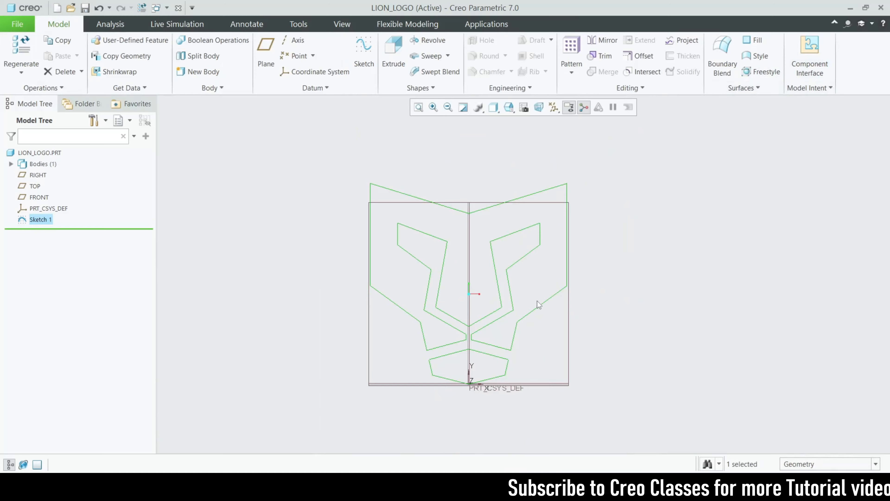
Extrude Sketch 1 as a 10.00-deep solid, shown shaded with edges
mouse_move(607, 302)
middle_mouse_down()
mouse_move(634, 324)
mouse_move(562, 281)
mouse_move(606, 328)
mouse_move(592, 318)
middle_mouse_up()
left_click(396, 66)
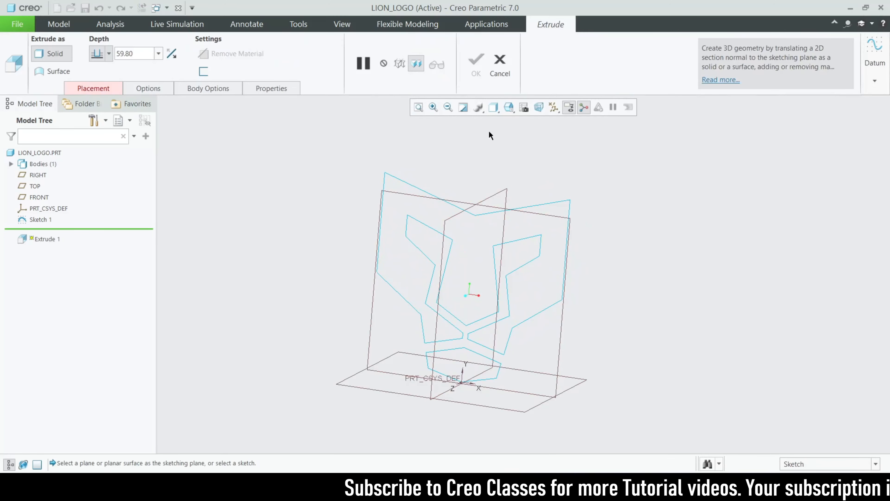
left_click(500, 64)
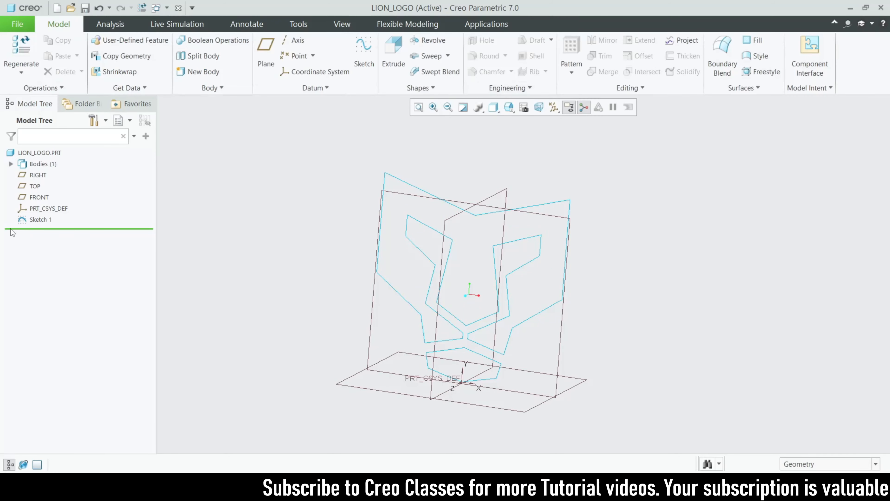
left_click(38, 220)
left_click(394, 54)
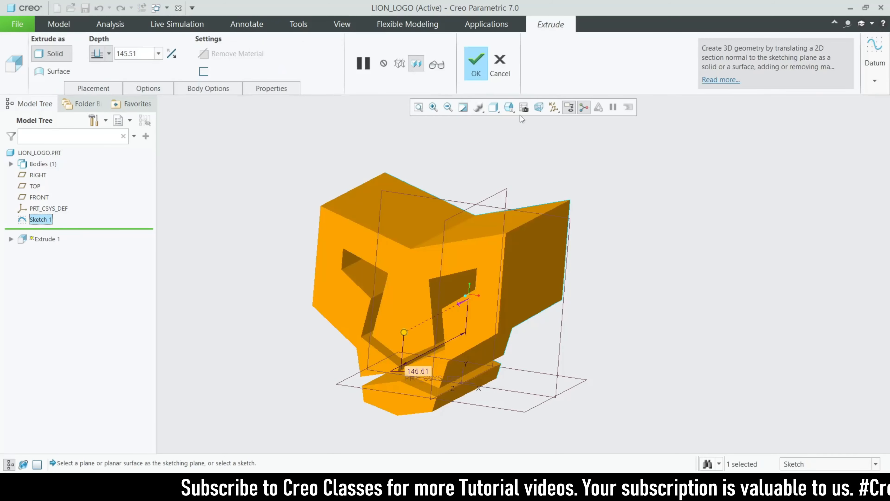
left_click(499, 109)
left_click(527, 133)
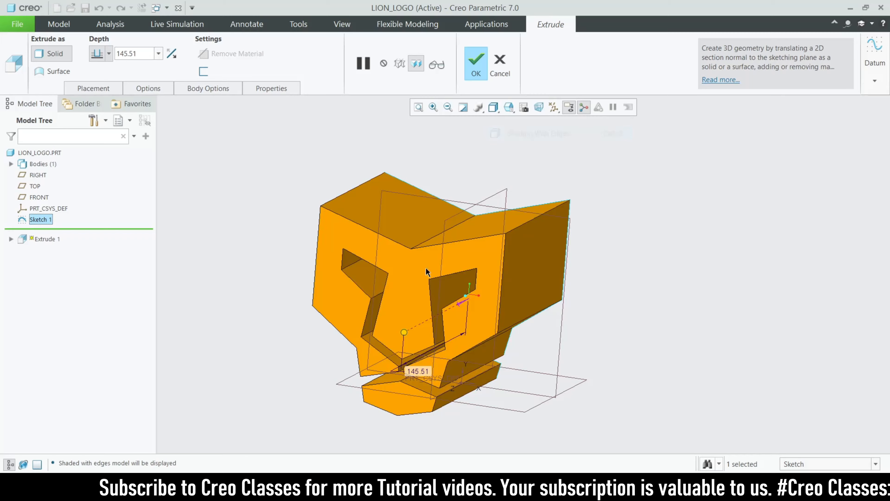
mouse_move(442, 267)
middle_mouse_down()
mouse_move(454, 251)
mouse_move(410, 298)
middle_mouse_up()
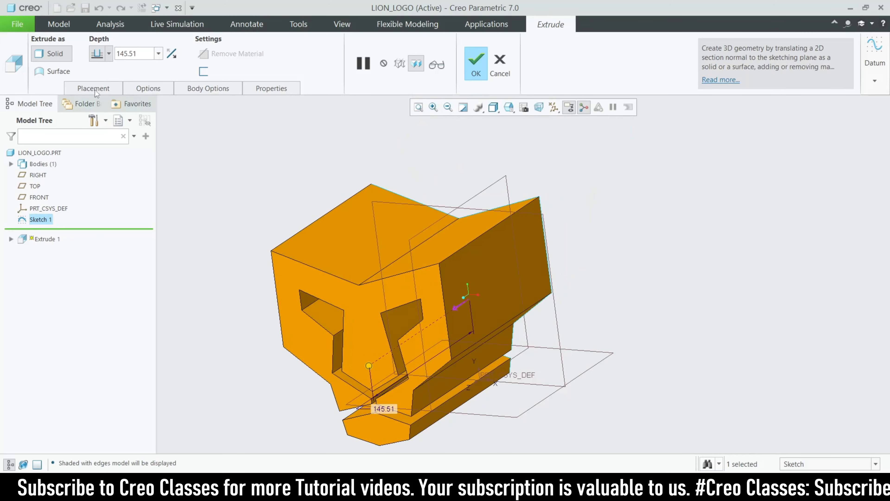
type("1")
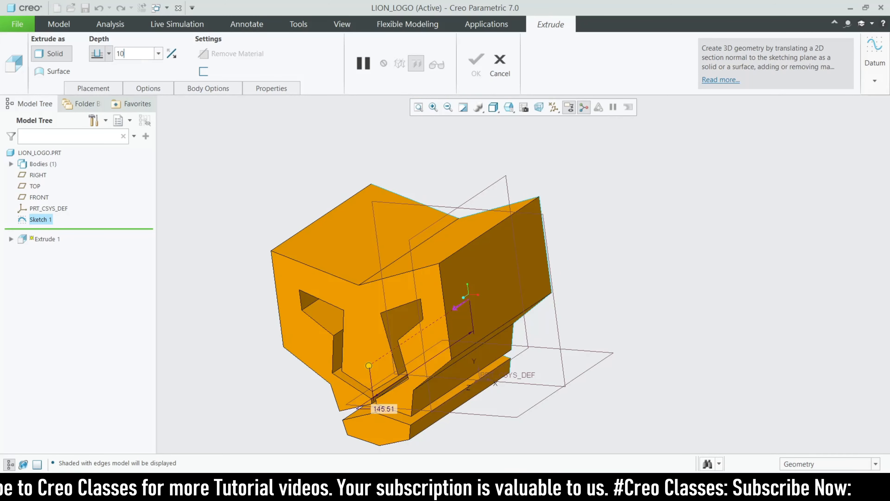
type("0")
key("Return")
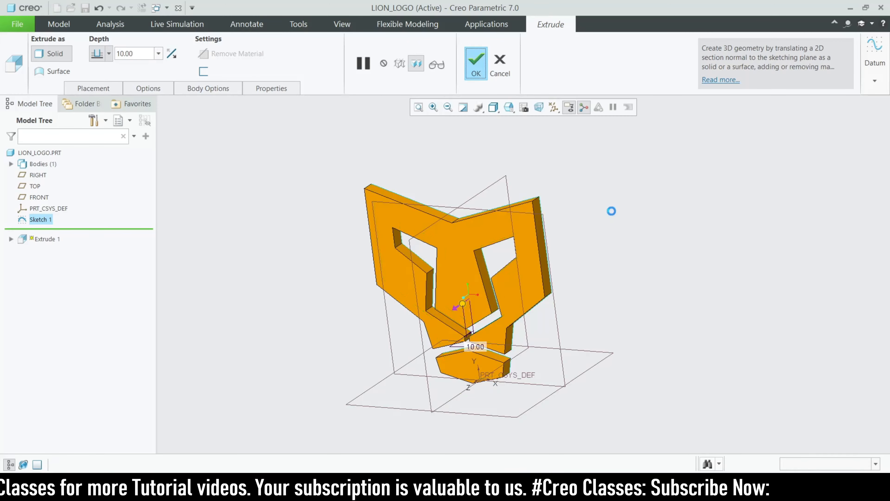
Select a flat face of the lion logo and start a second extrusion on it
mouse_move(627, 240)
middle_mouse_down()
mouse_move(586, 264)
mouse_move(555, 309)
middle_mouse_up()
middle_click_drag(571, 273, 528, 308)
left_click(418, 240)
left_click(387, 63)
Orient the sketch flat and add a vertical line, undoing its conflicting 147.01 dimension
left_click(531, 107)
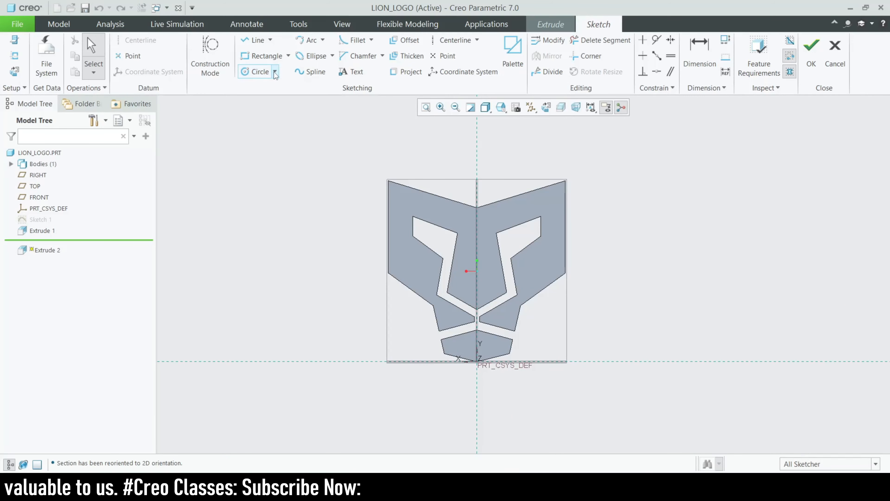
left_click(258, 42)
scroll(476, 183, "down", 2)
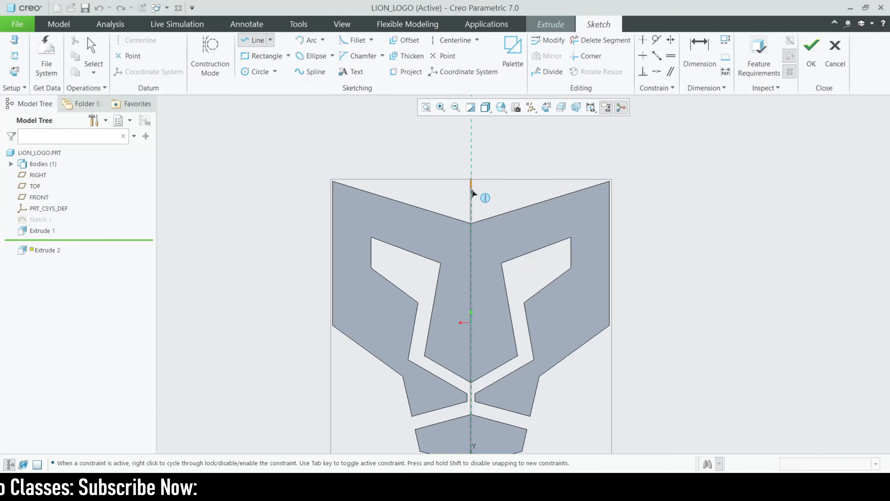
scroll(473, 206, "up", 2)
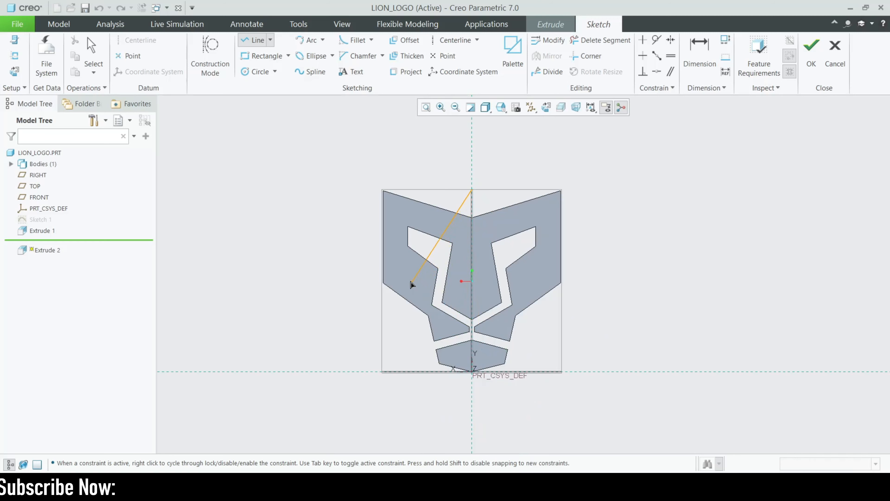
left_click(383, 367)
middle_click(347, 295)
left_click(700, 56)
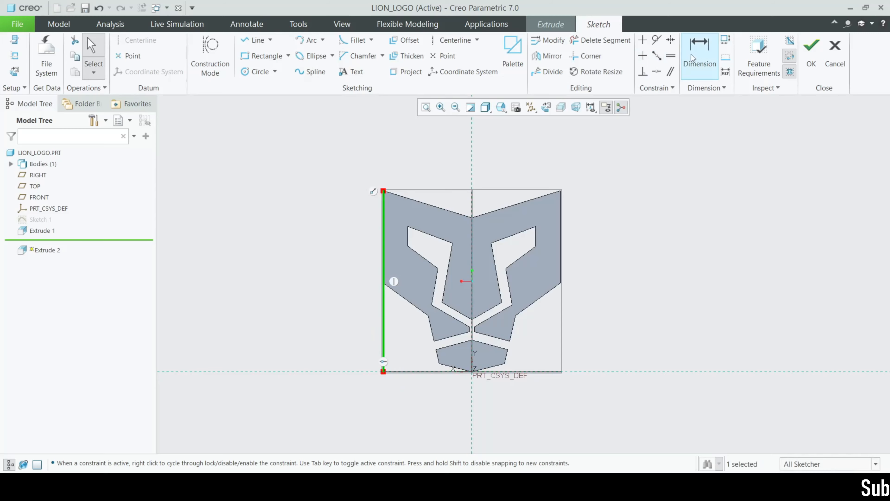
left_click(380, 271)
middle_click(365, 270)
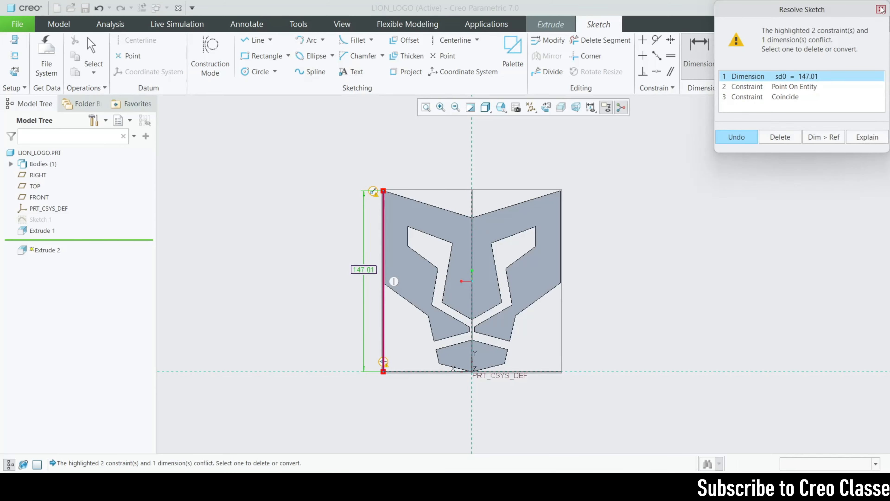
left_click(881, 9)
left_click(443, 56)
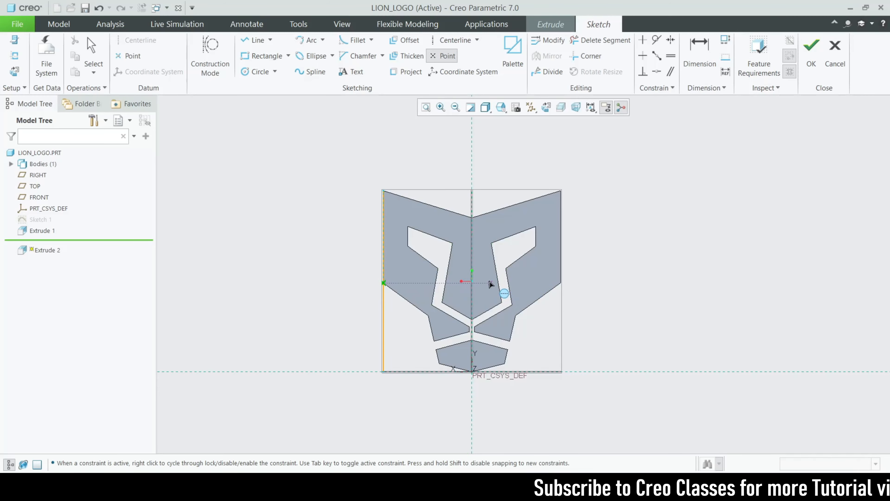
middle_click(482, 158)
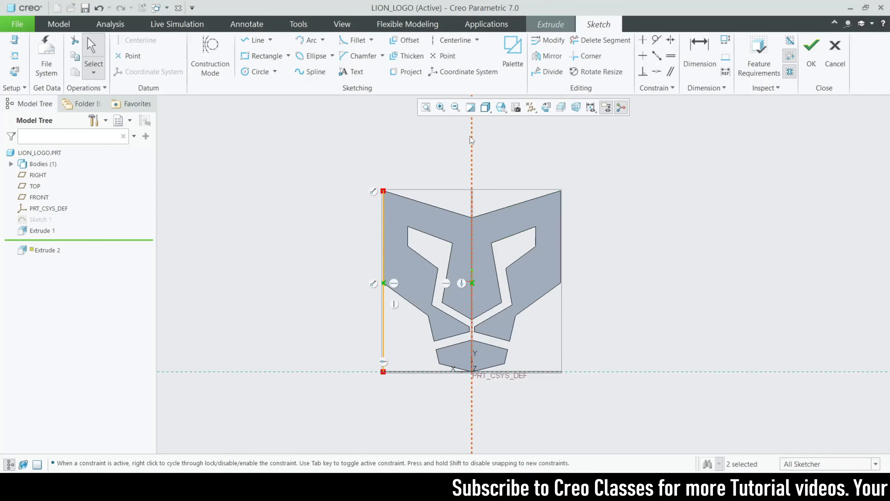
left_click(593, 39)
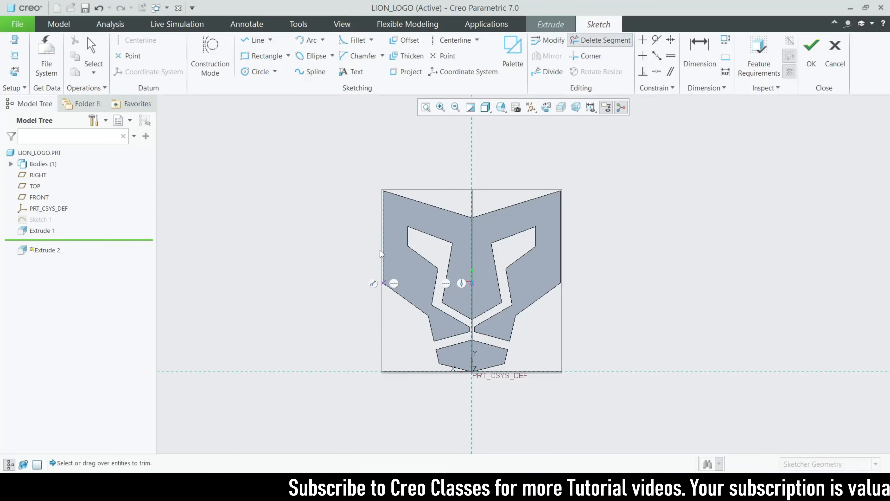
Draw a circle centred on the origin around the logo and set its diameter to 230
left_click(262, 76)
scroll(472, 286, "down", 1)
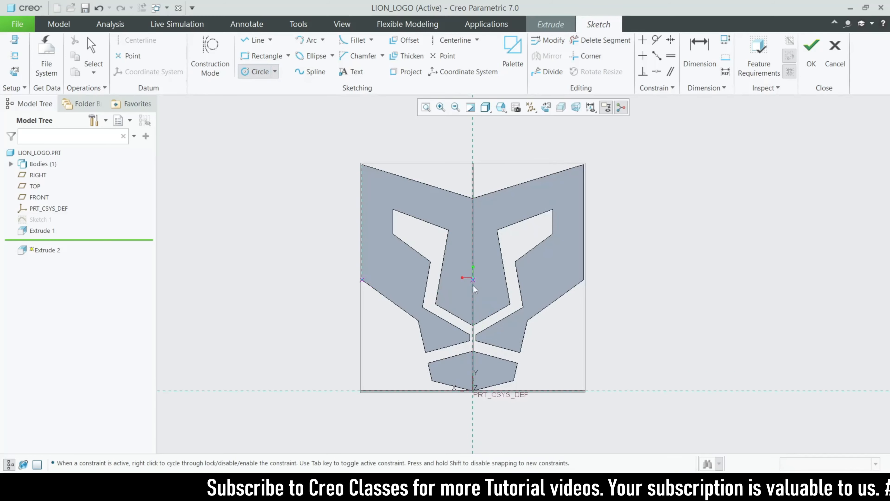
left_click(473, 286)
scroll(423, 288, "up", 3)
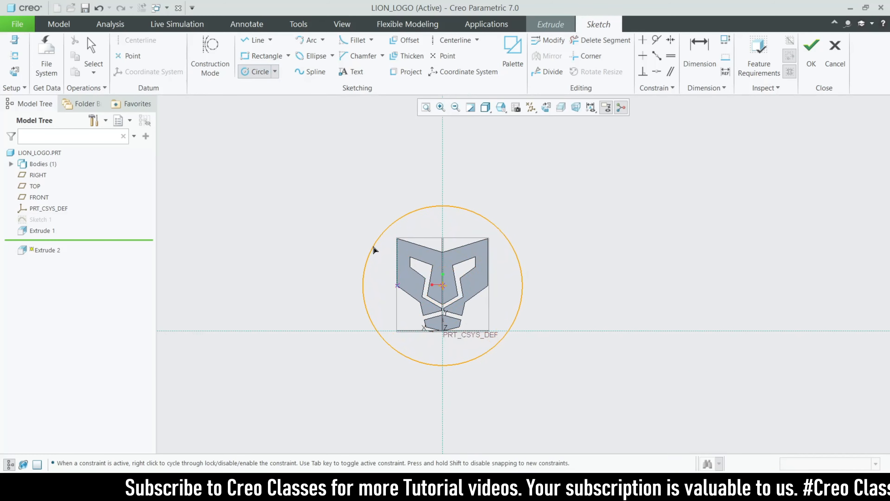
left_click(374, 249)
scroll(403, 253, "down", 1)
scroll(454, 238, "down", 1)
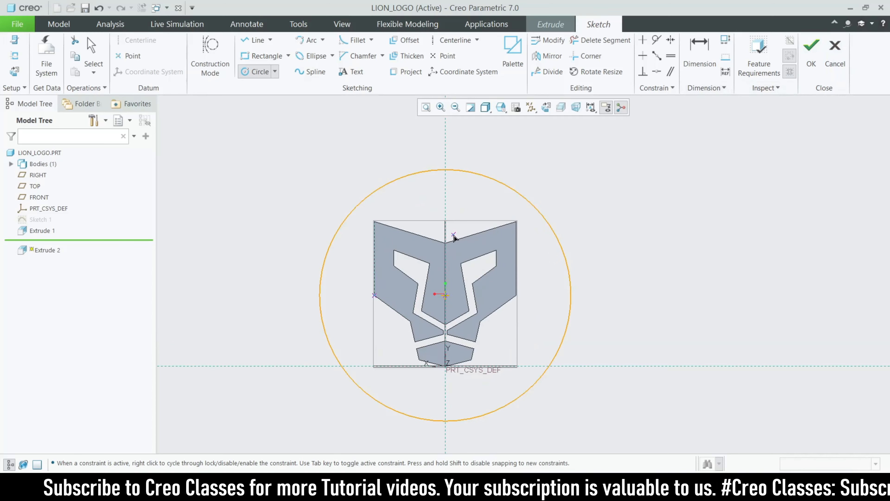
middle_click(452, 236)
double_click(295, 176)
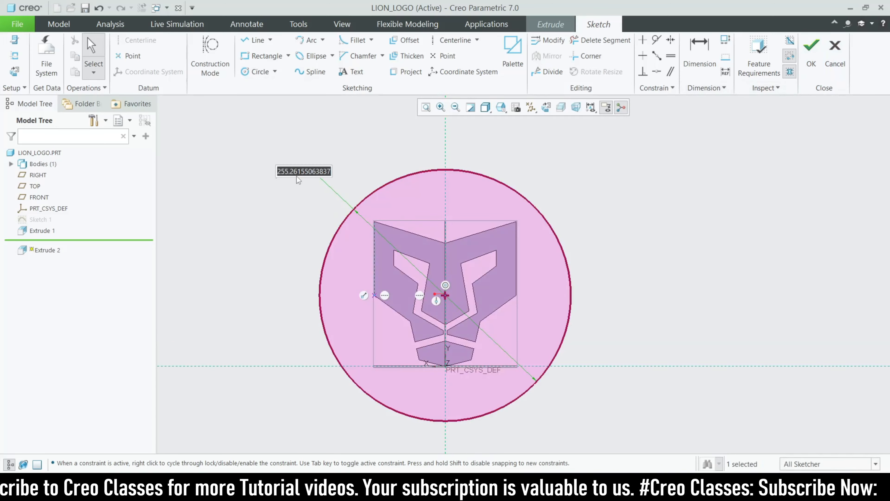
type("240")
key("Return")
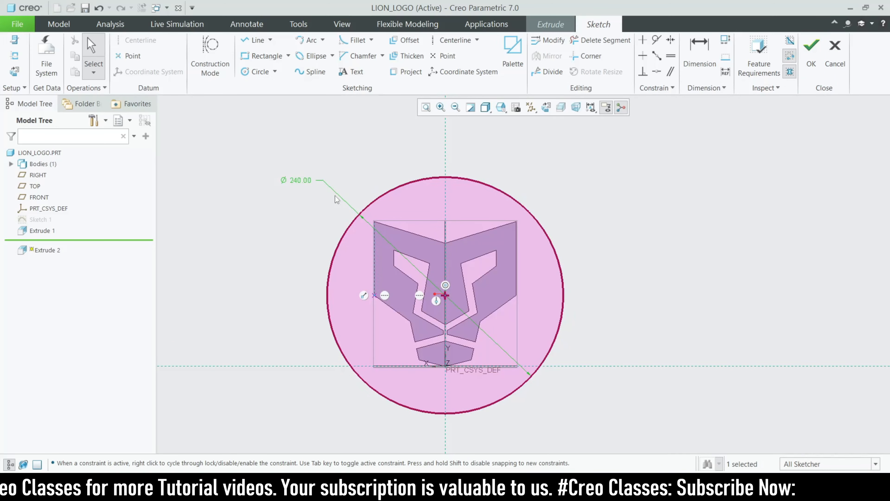
scroll(412, 262, "down", 1)
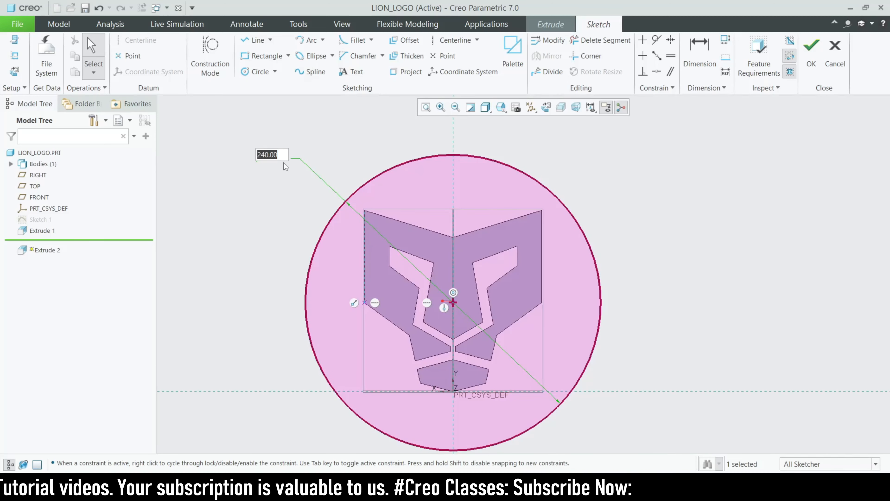
type("230")
key("Return")
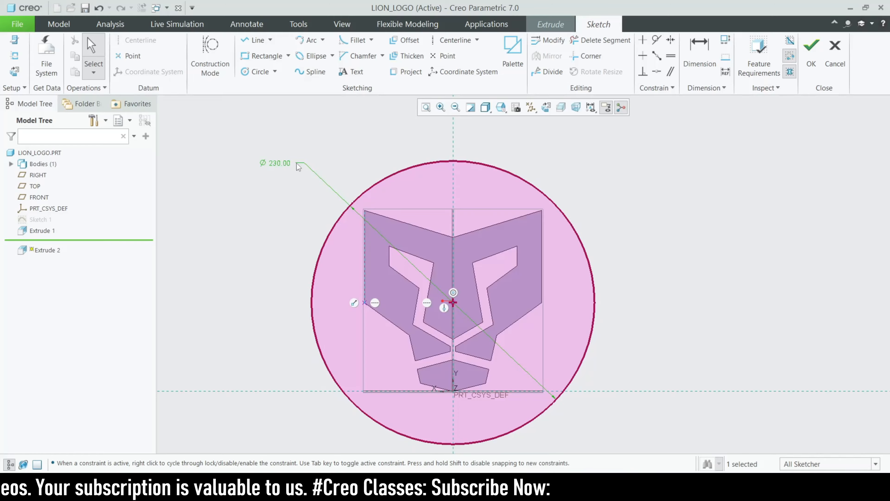
Finish the plate sketch and set the extrusion depth to 5
left_click(807, 67)
mouse_move(455, 316)
middle_mouse_down()
mouse_move(576, 306)
mouse_move(555, 308)
middle_mouse_up()
type("5")
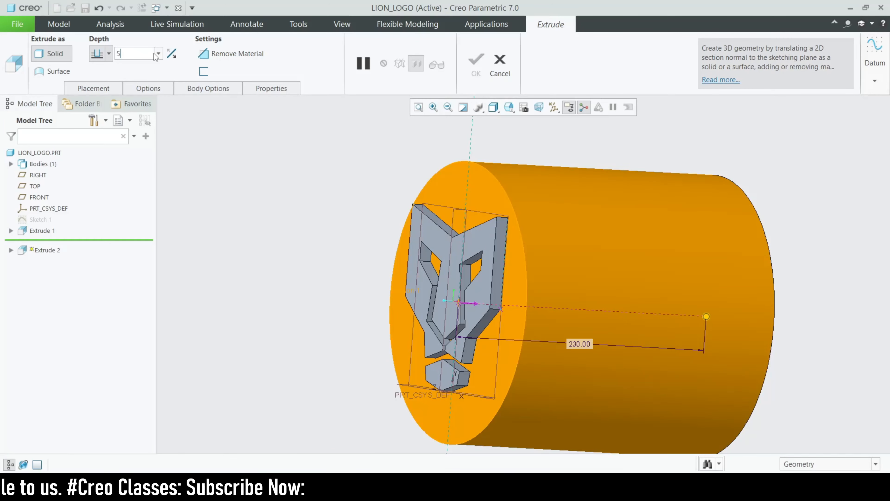
key("Return")
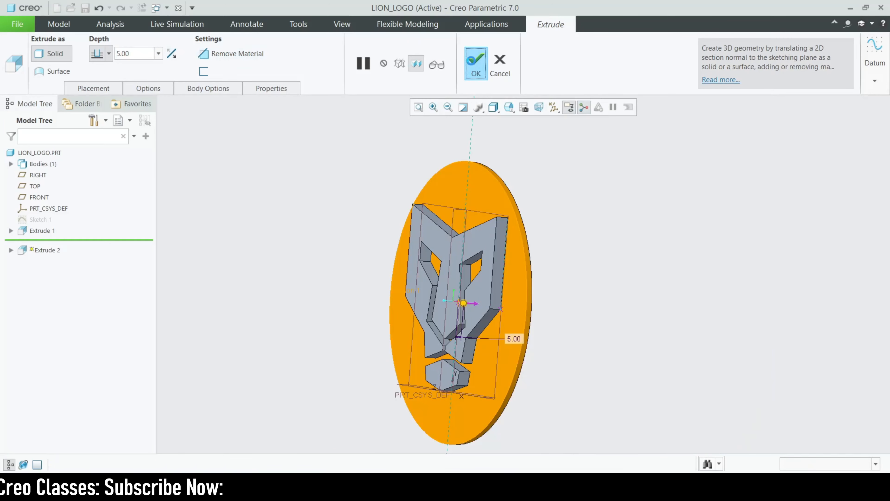
Complete Extrude 2 and compare the medallion with the lion reference drawing
left_click(472, 60)
middle_click_drag(406, 358, 631, 448)
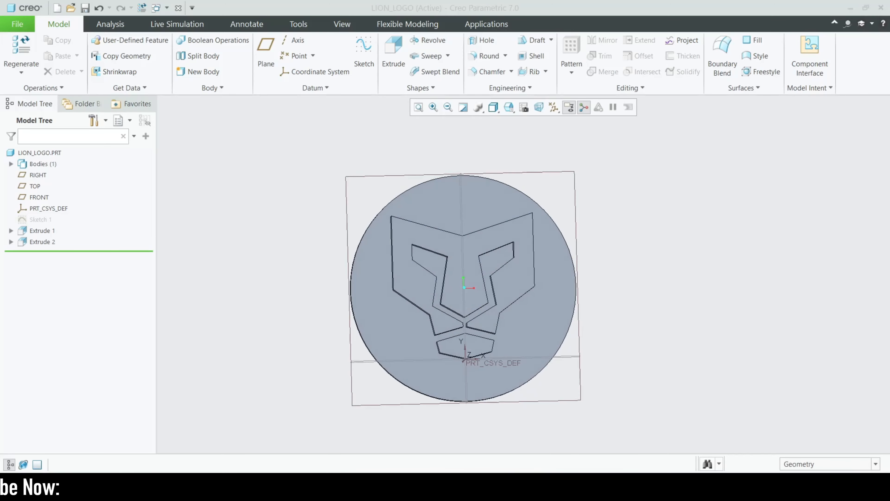
key("alt+Tab")
scroll(324, 309, "down", 5)
scroll(377, 323, "up", 3)
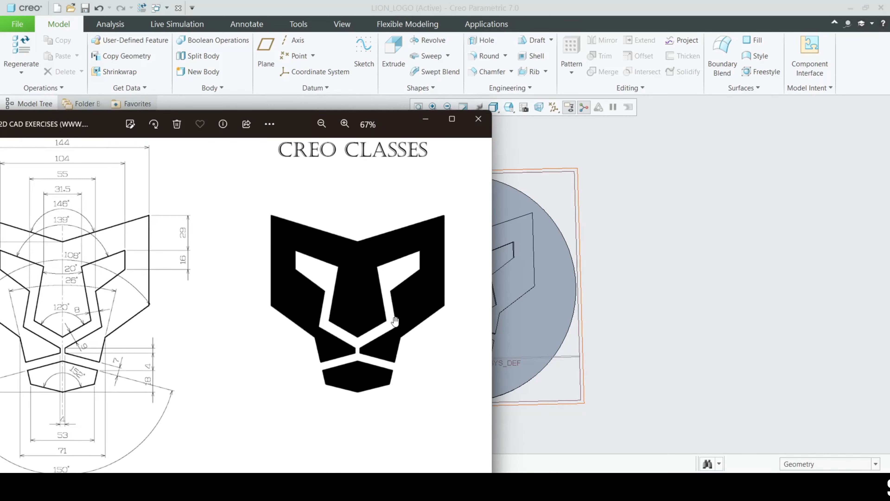
left_click(485, 123)
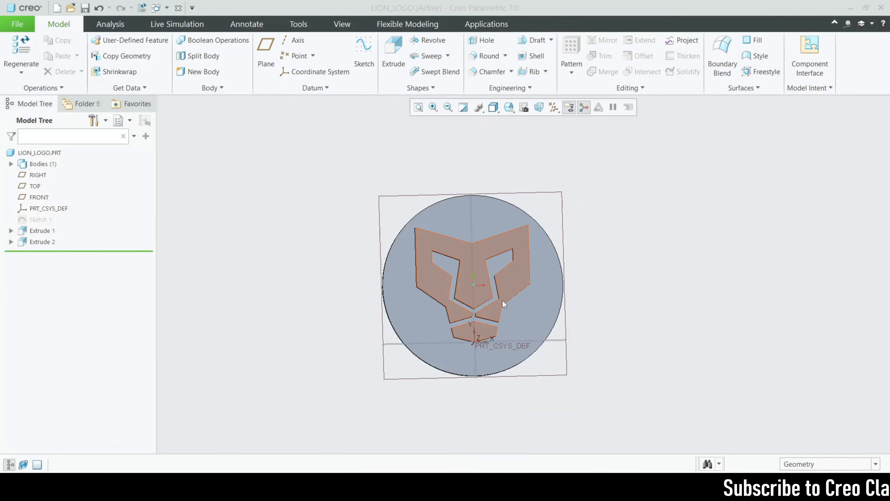
Hide all datum features and turn the model back toward a front view
middle_click_drag(479, 279, 502, 188)
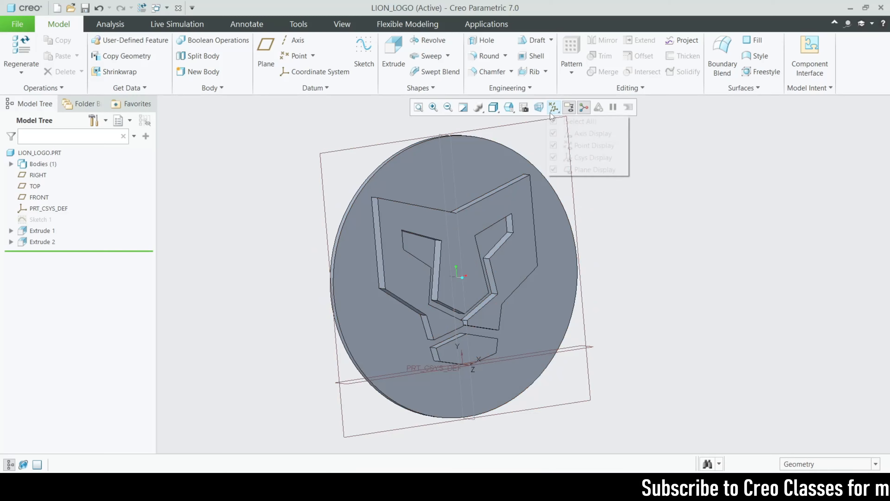
left_click(553, 121)
middle_click_drag(722, 240, 632, 231)
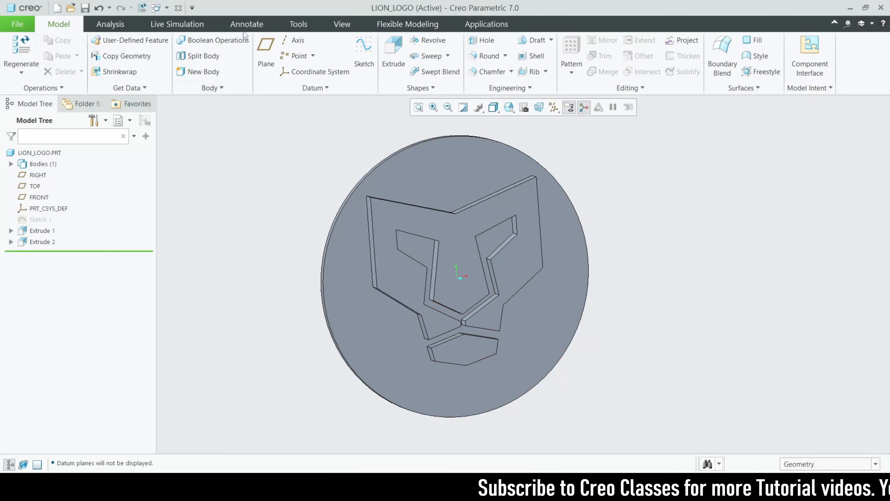
left_click(329, 25)
Apply a white appearance to the plate's front face and both halves of its rim
left_click(125, 75)
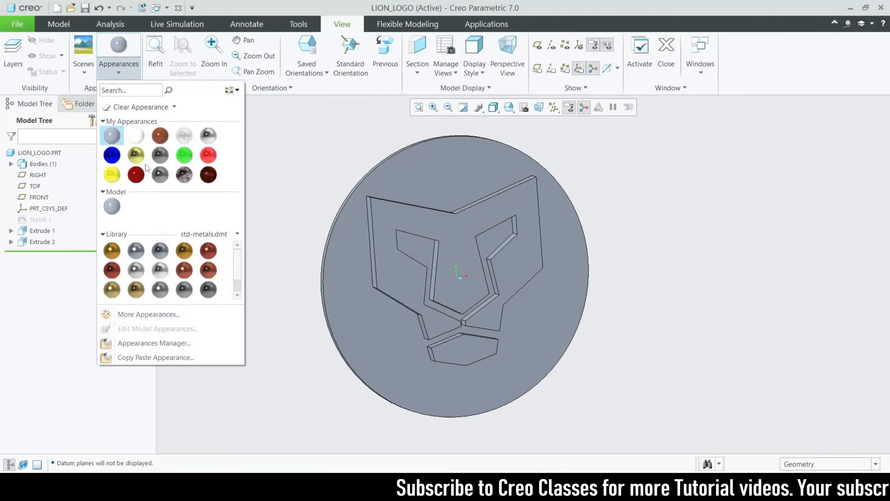
left_click(184, 154)
left_click(364, 304)
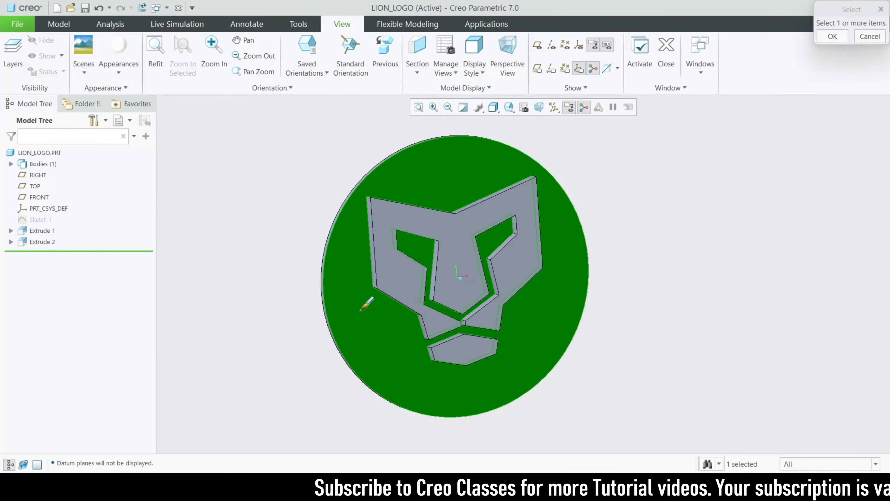
middle_click_drag(360, 329, 405, 308)
left_click(408, 305, "ctrl")
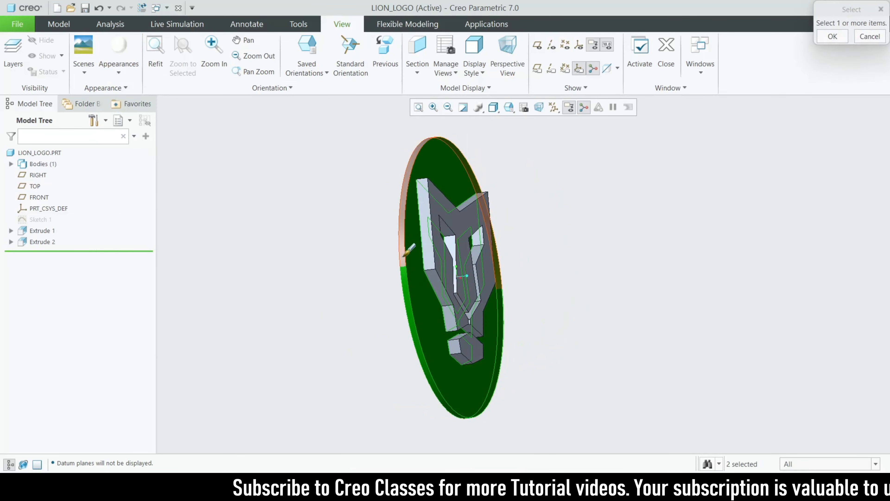
left_click(405, 253, "ctrl")
middle_click_drag(401, 258, 455, 247)
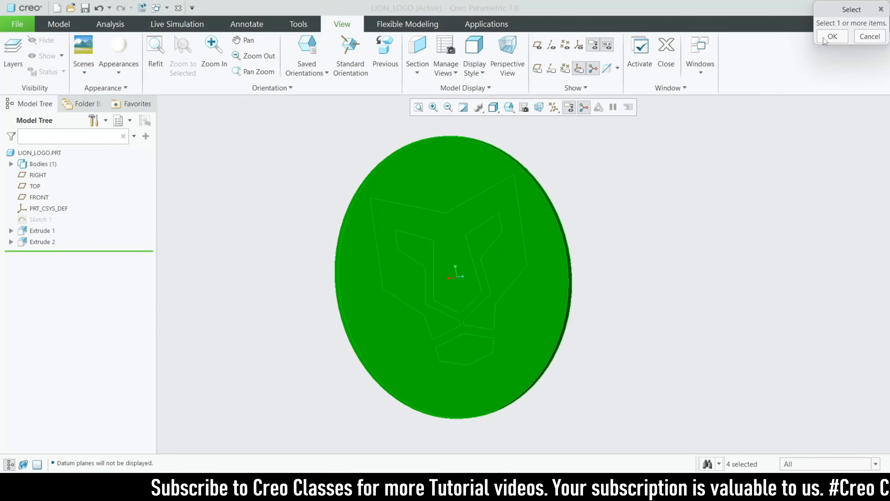
left_click(833, 36)
Load Fabric.dmt and apply black fabric to the lion logo's intent surfaces
middle_click_drag(621, 233, 596, 211)
left_click(119, 67)
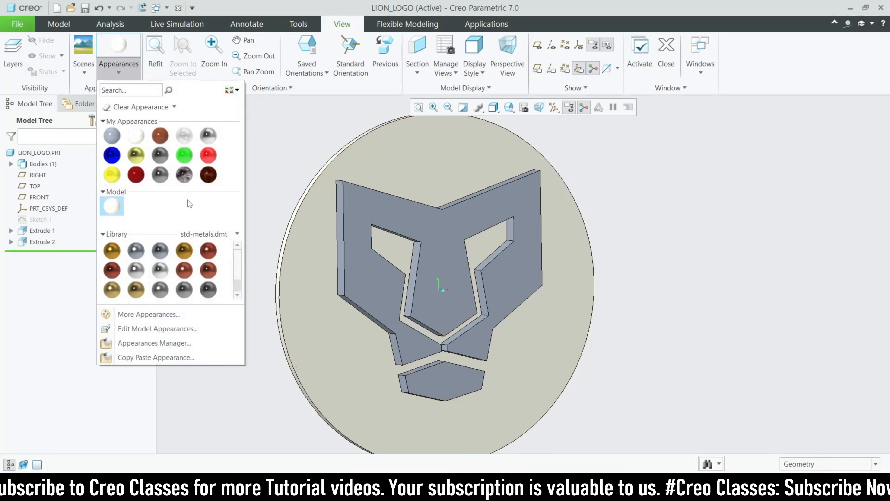
left_click(206, 234)
left_click(187, 288)
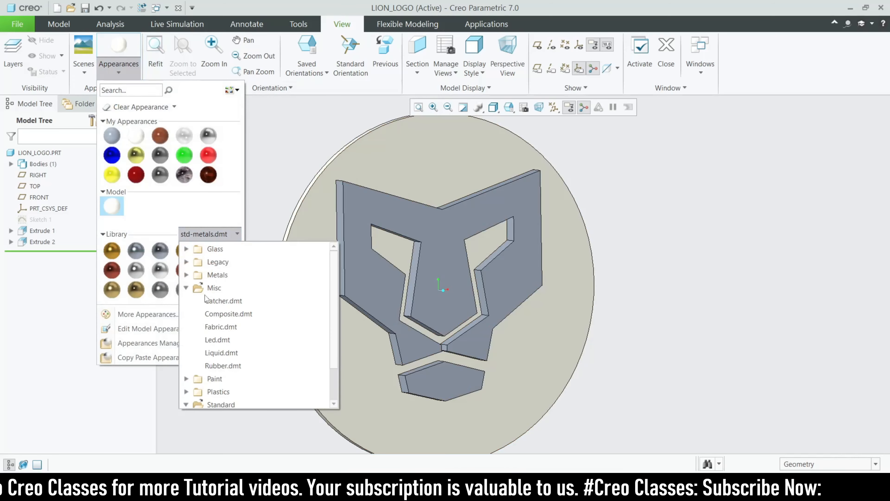
left_click(215, 326)
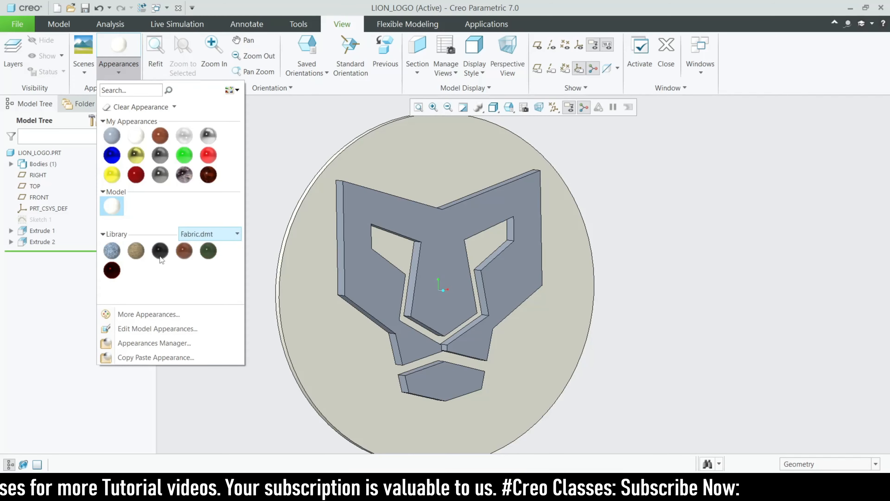
left_click(160, 255)
left_click(804, 461)
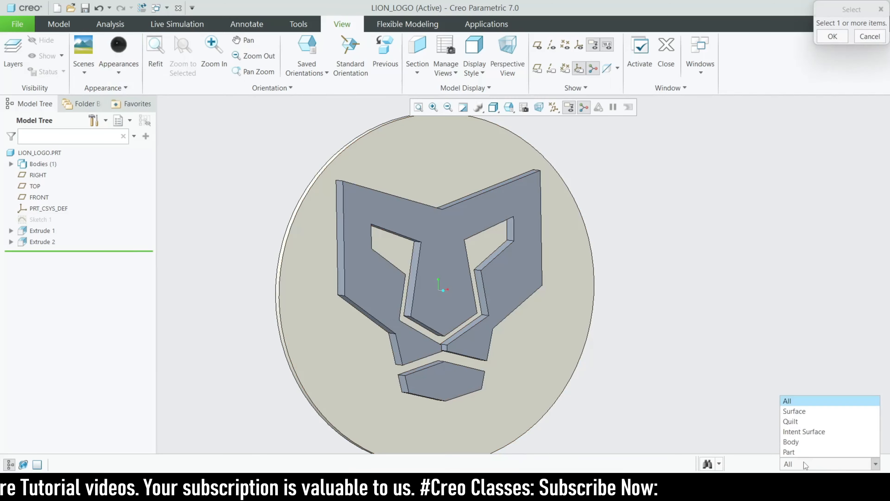
left_click(799, 431)
scroll(379, 281, "down", 2)
left_click(374, 286)
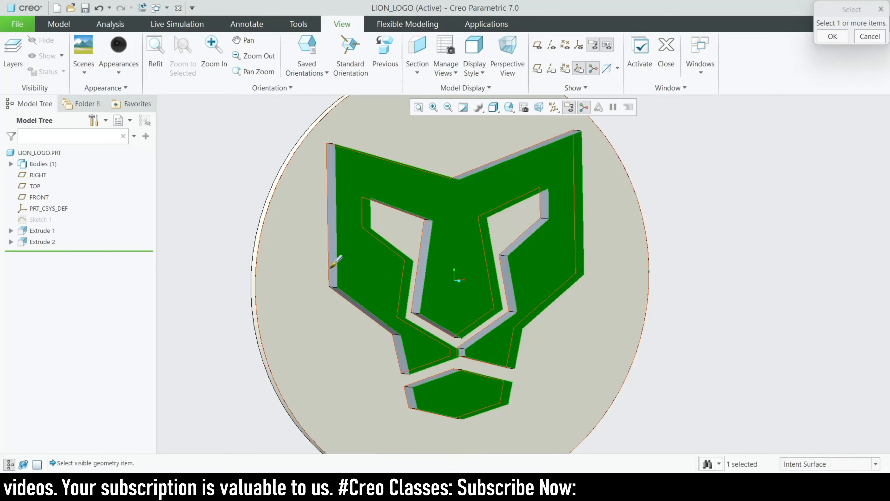
left_click(336, 263, "ctrl")
middle_click_drag(445, 276, 468, 298)
left_click(831, 36)
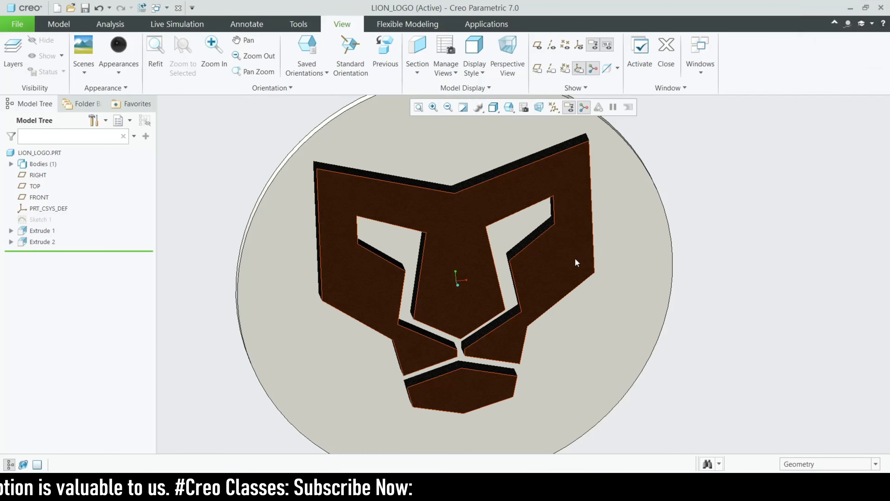
Tilt the model and switch the display style to Shading With Reflections
scroll(691, 273, "up", 2)
middle_click_drag(691, 273, 671, 232)
left_click(493, 108)
left_click(508, 122)
Orbit and zoom the reflective white medallion to inspect the black lion logo from several angles
mouse_move(709, 322)
middle_mouse_down()
mouse_move(687, 277)
mouse_move(693, 309)
mouse_move(731, 302)
mouse_move(681, 328)
mouse_move(711, 300)
mouse_move(717, 332)
mouse_move(721, 308)
mouse_move(734, 327)
mouse_move(693, 312)
mouse_move(659, 332)
mouse_move(690, 301)
mouse_move(733, 324)
mouse_move(695, 280)
mouse_move(690, 307)
mouse_move(679, 296)
mouse_move(708, 301)
mouse_move(694, 306)
mouse_move(701, 314)
mouse_move(659, 314)
middle_mouse_up()
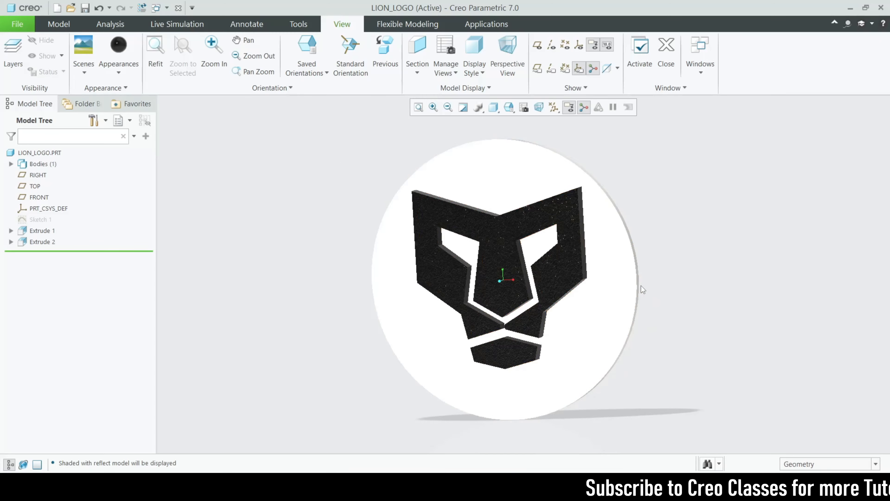
scroll(614, 341, "up", 3)
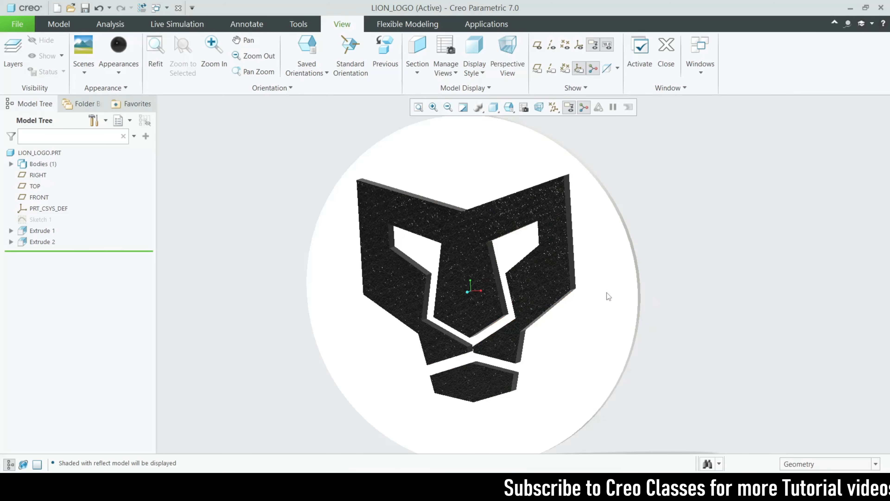
scroll(606, 296, "down", 2)
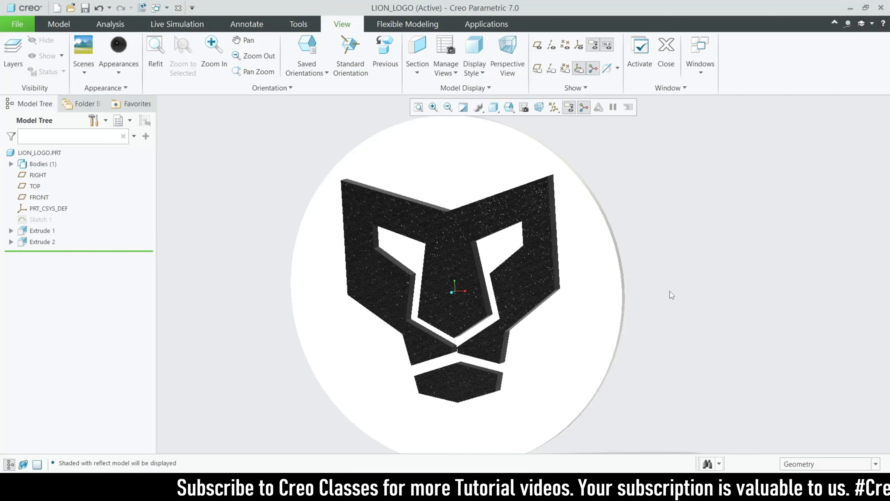
mouse_move(673, 285)
middle_mouse_down()
mouse_move(680, 298)
mouse_move(677, 268)
mouse_move(677, 285)
mouse_move(691, 274)
mouse_move(684, 252)
mouse_move(677, 294)
mouse_move(674, 288)
middle_mouse_up()
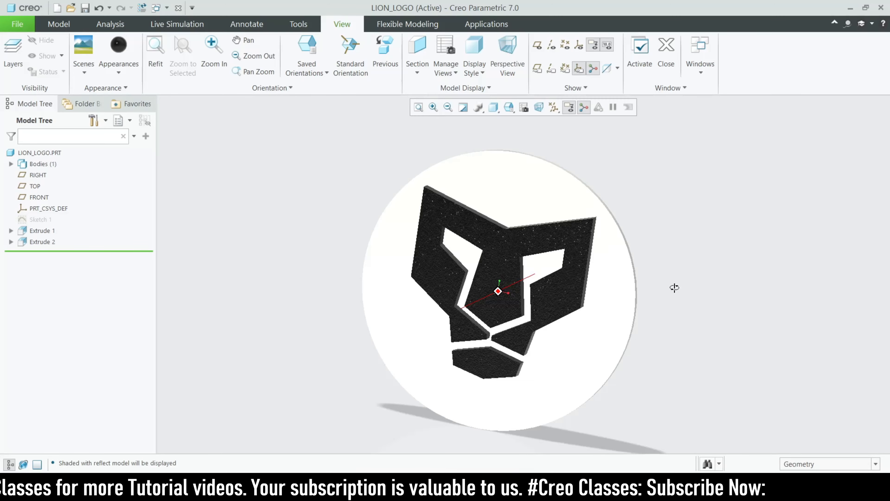
mouse_move(674, 288)
middle_mouse_down()
mouse_move(679, 272)
mouse_move(681, 290)
middle_mouse_up()
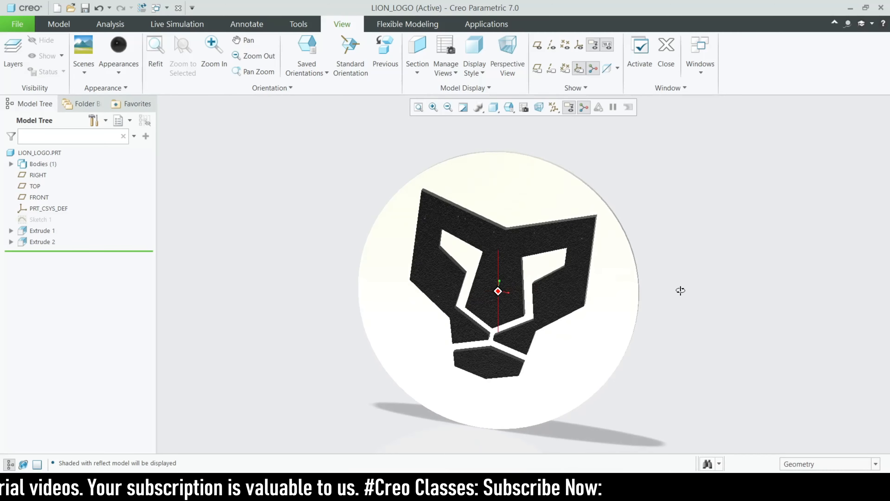
mouse_move(680, 290)
middle_mouse_down()
mouse_move(672, 258)
mouse_move(688, 260)
mouse_move(681, 291)
middle_mouse_up()
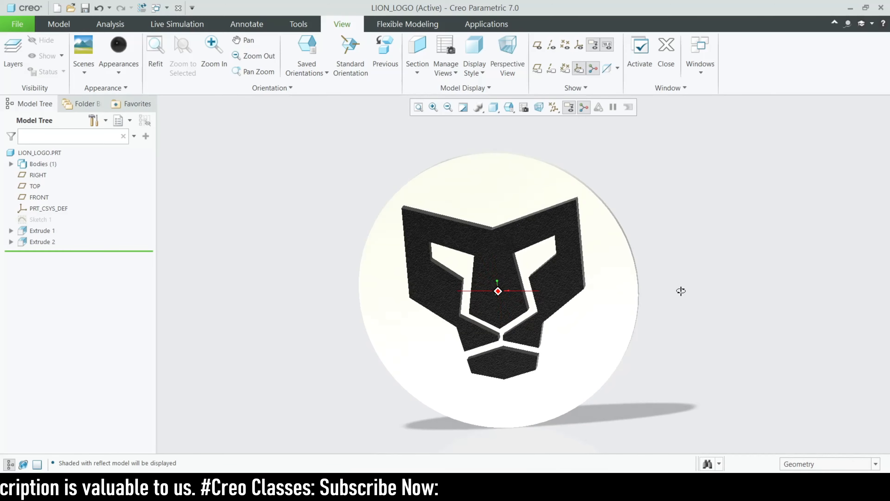
mouse_move(682, 290)
middle_mouse_down()
mouse_move(667, 253)
mouse_move(680, 287)
mouse_move(660, 261)
mouse_move(674, 282)
middle_mouse_up()
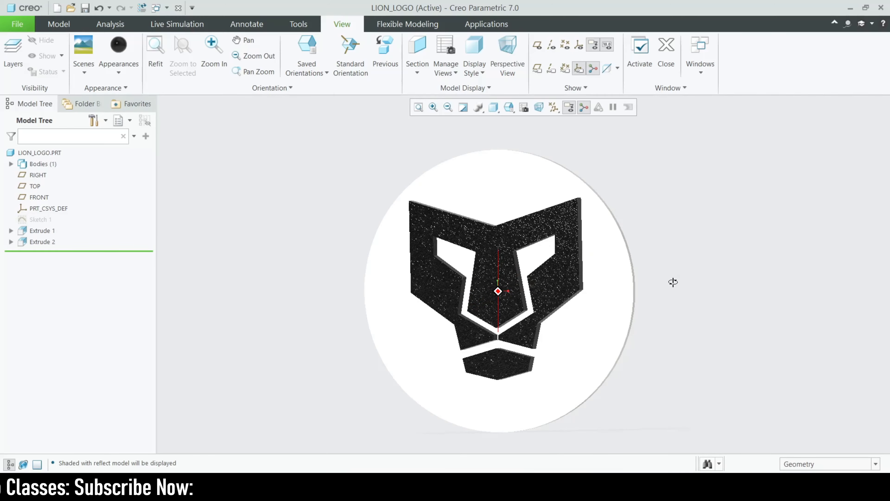
middle_click_drag(673, 282, 384, 386)
mouse_move(417, 358)
middle_mouse_down()
mouse_move(395, 384)
mouse_move(431, 373)
middle_mouse_up()
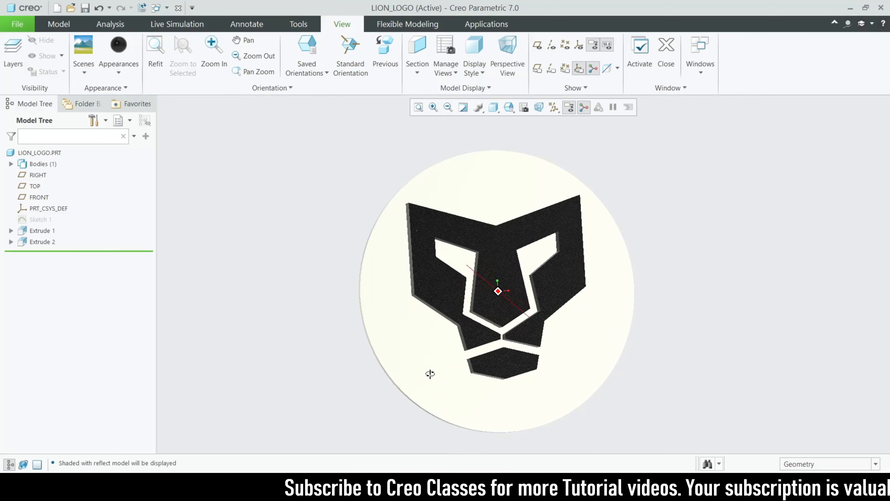
middle_click_drag(430, 373, 643, 314)
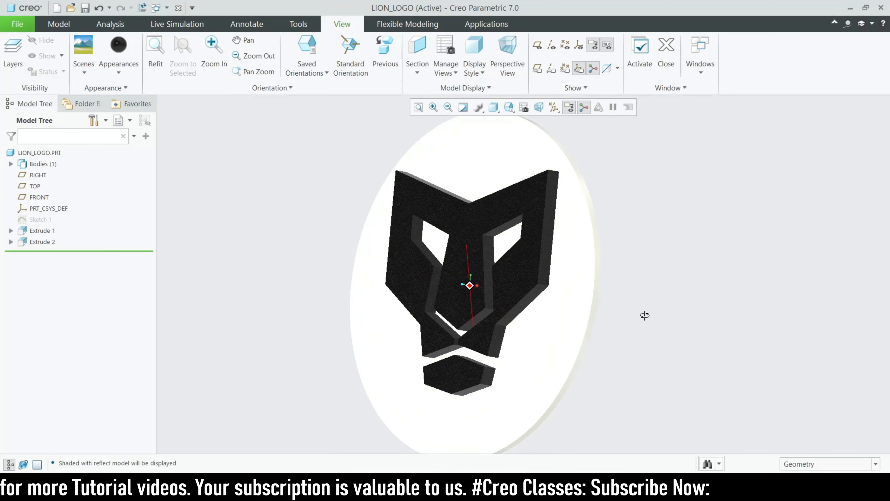
middle_click_drag(645, 316, 720, 331)
scroll(715, 334, "up", 3)
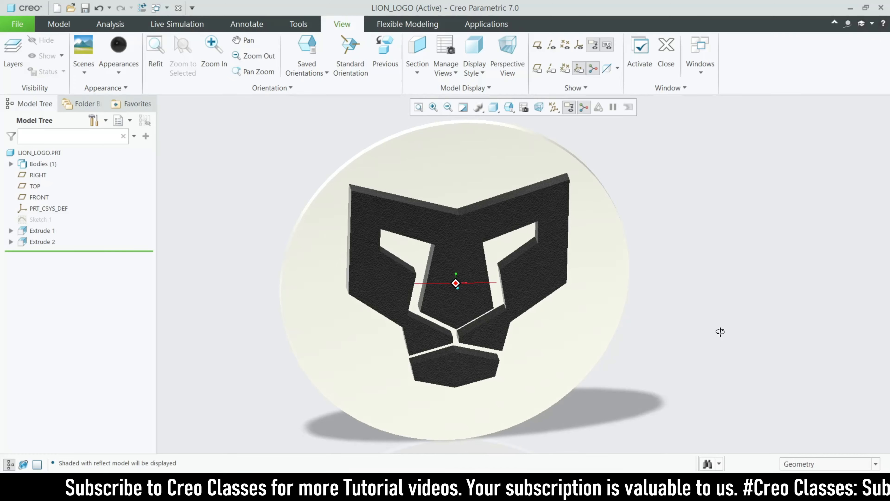
middle_click_drag(720, 331, 723, 334)
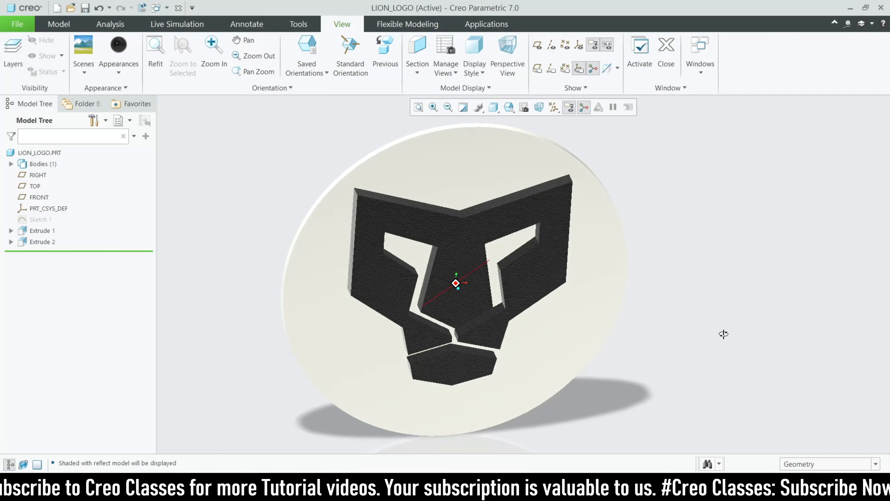